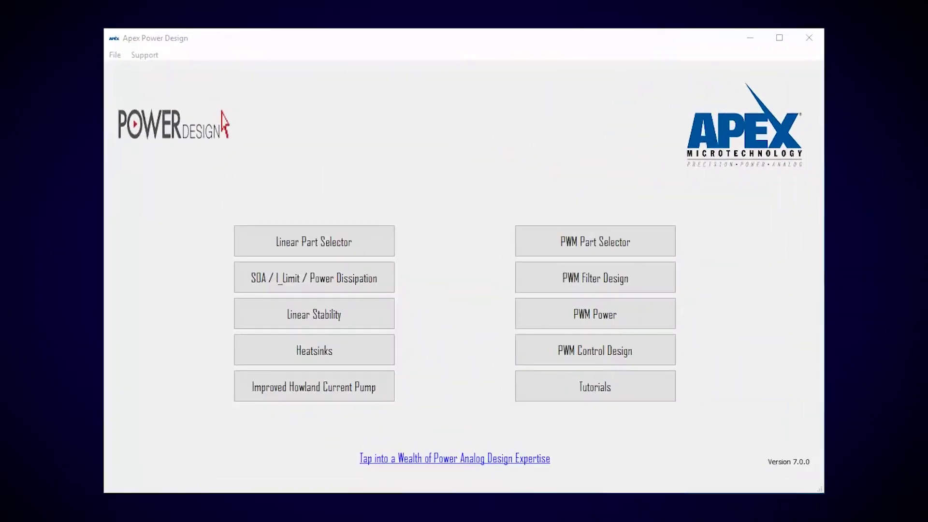
Open the PWM Power design and display its Filter Parasitics equations.
click(614, 313)
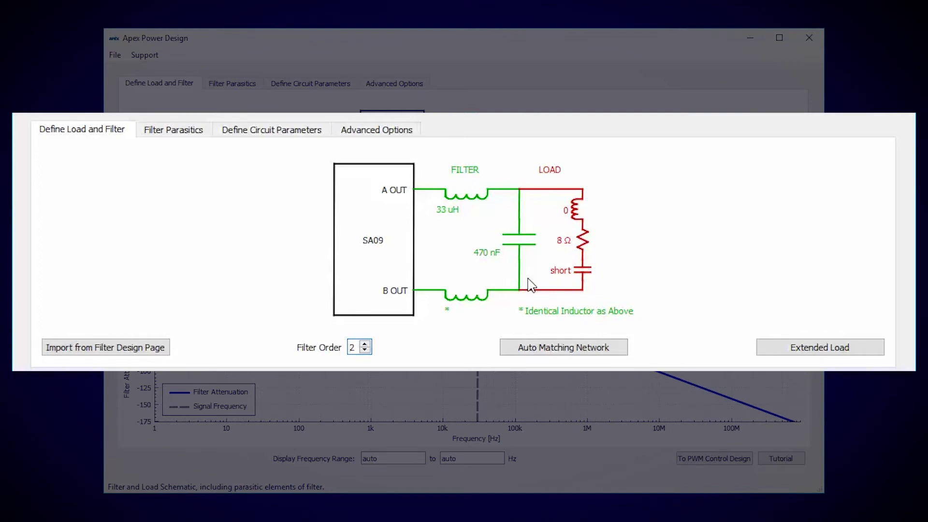
click(247, 88)
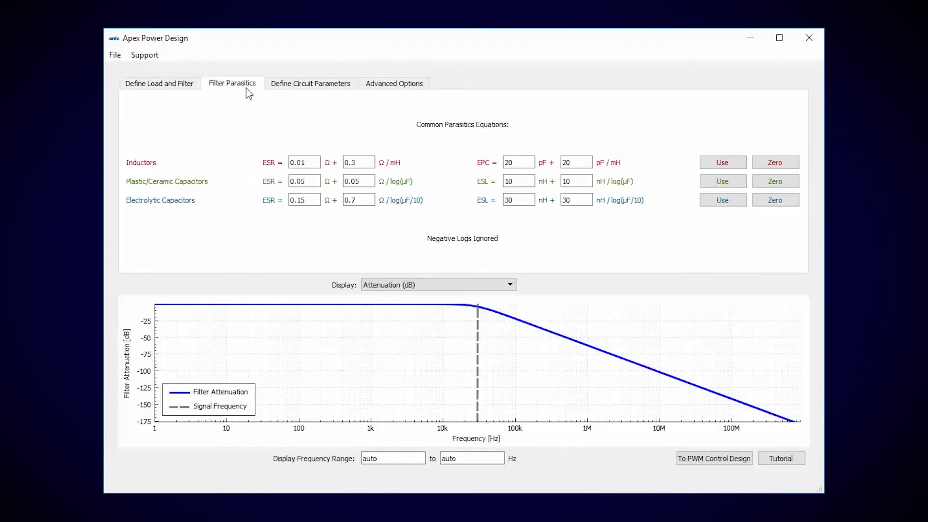
Apply the standard parasitic equations to inductors and plastic/ceramic capacitors, back on Define Load and Filter.
click(722, 162)
click(722, 183)
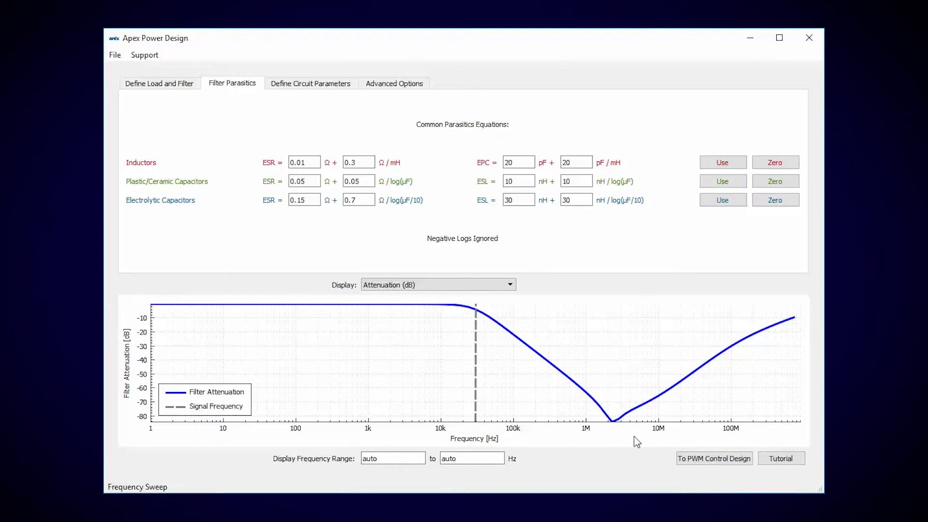
click(169, 85)
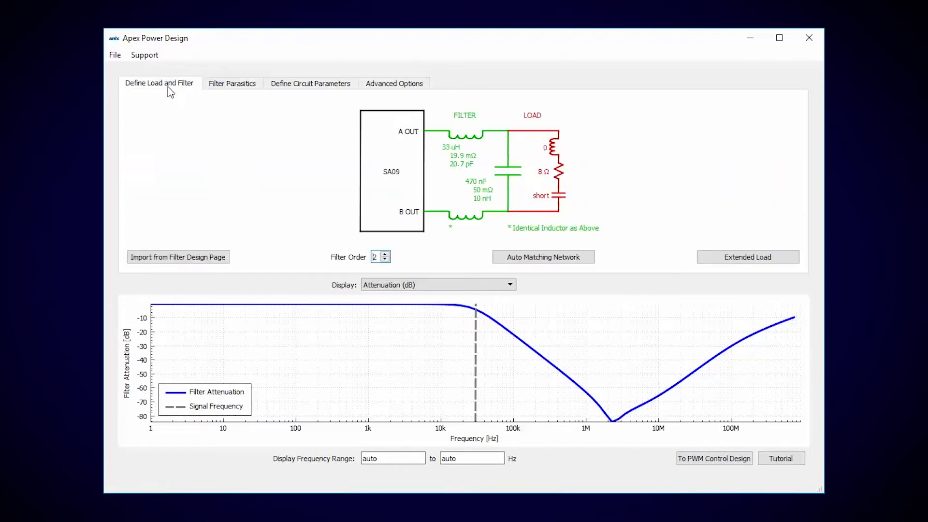
Set the filter inductor's R_parasitic to 37 mΩ and C_parasitic to 5 nF.
click(479, 166)
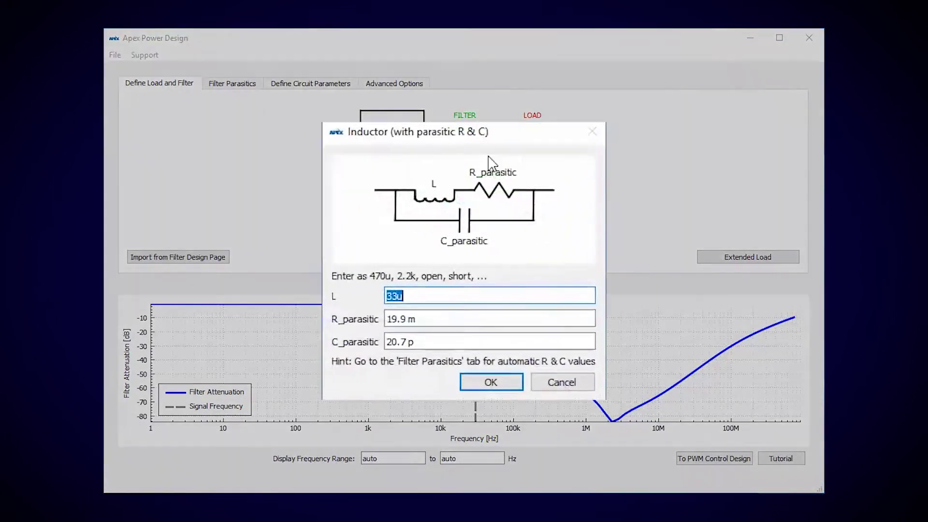
drag(427, 340, 362, 340)
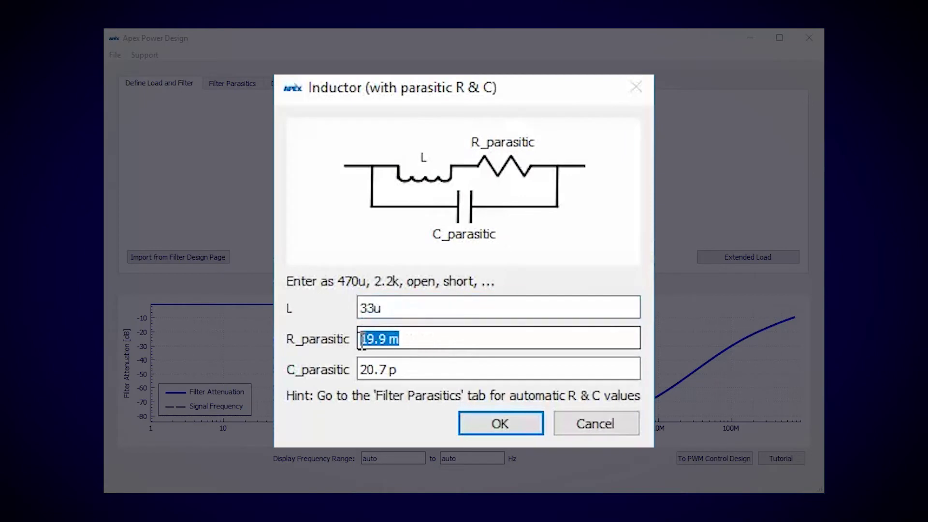
text(37)
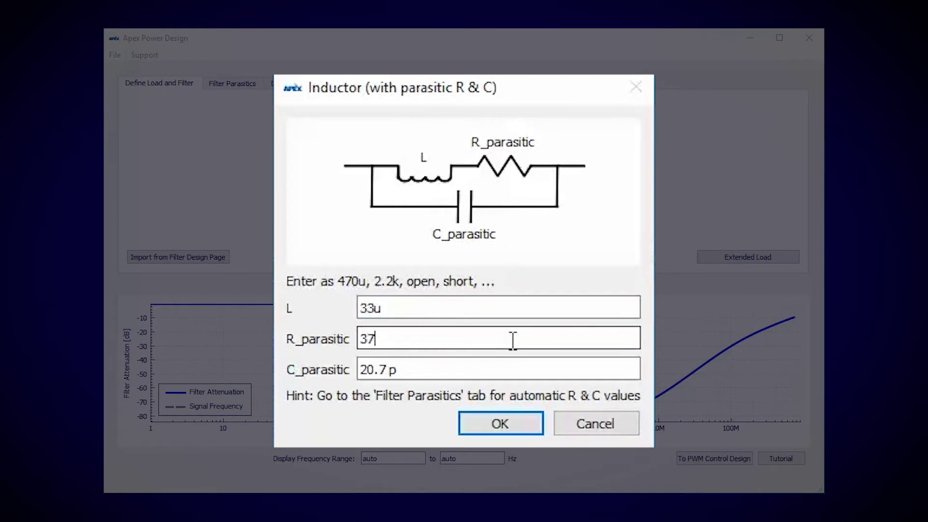
text(m)
drag(446, 367, 280, 359)
text(5 )
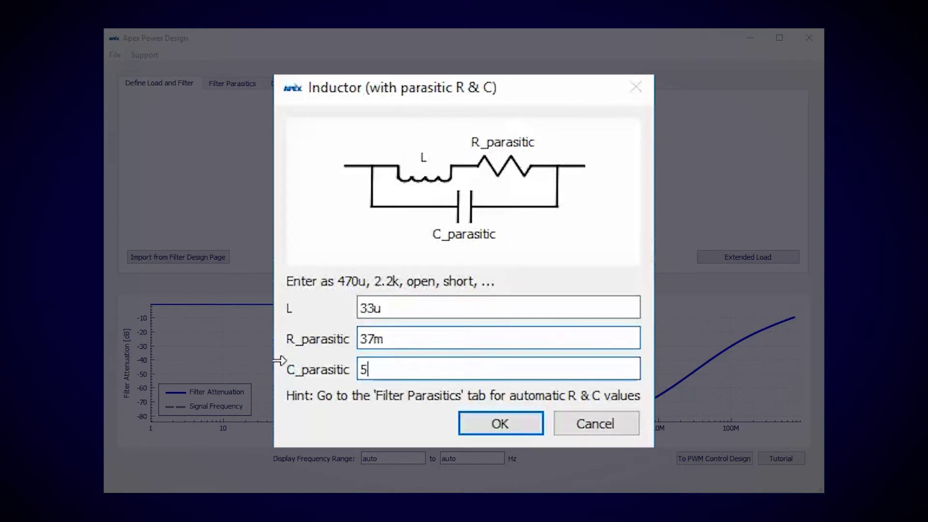
text(n)
key(Return)
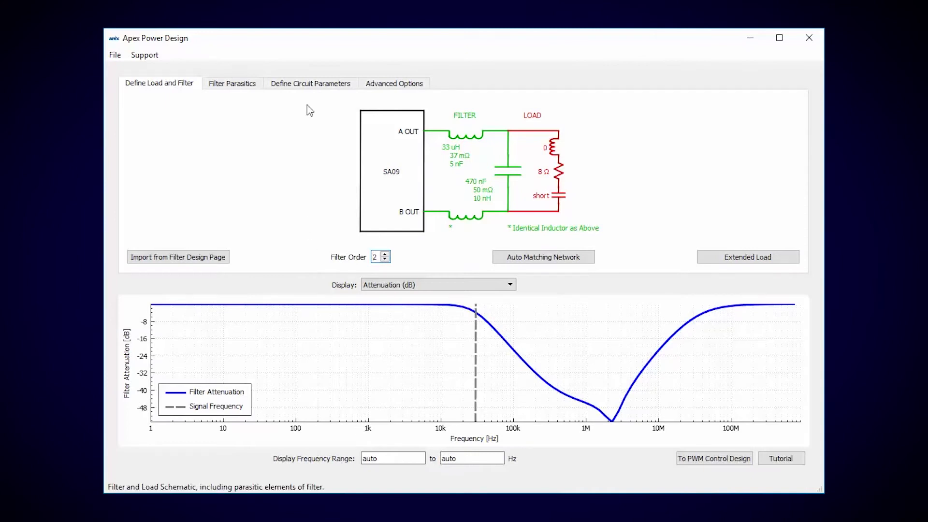
Change the signal frequency from 30k to 262 Hz in Define Circuit Parameters.
click(312, 85)
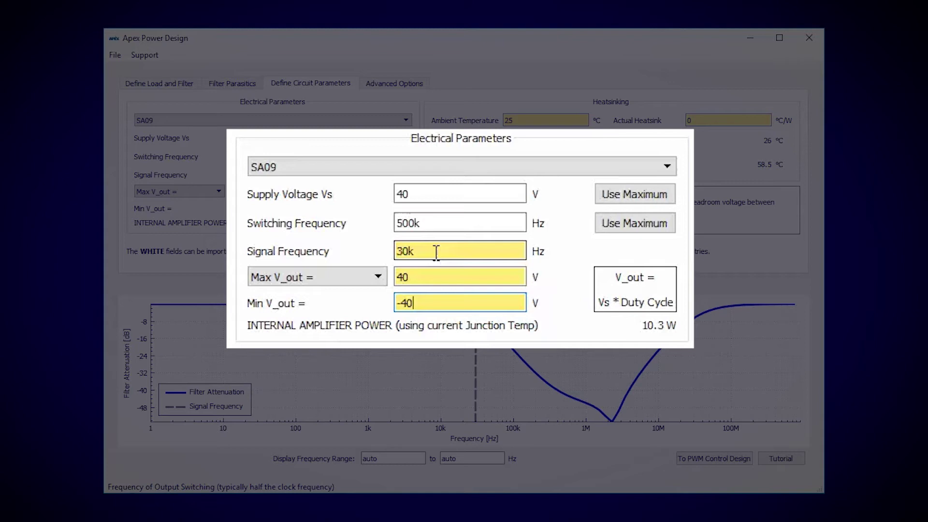
click(436, 252)
drag(411, 251, 329, 251)
text(262)
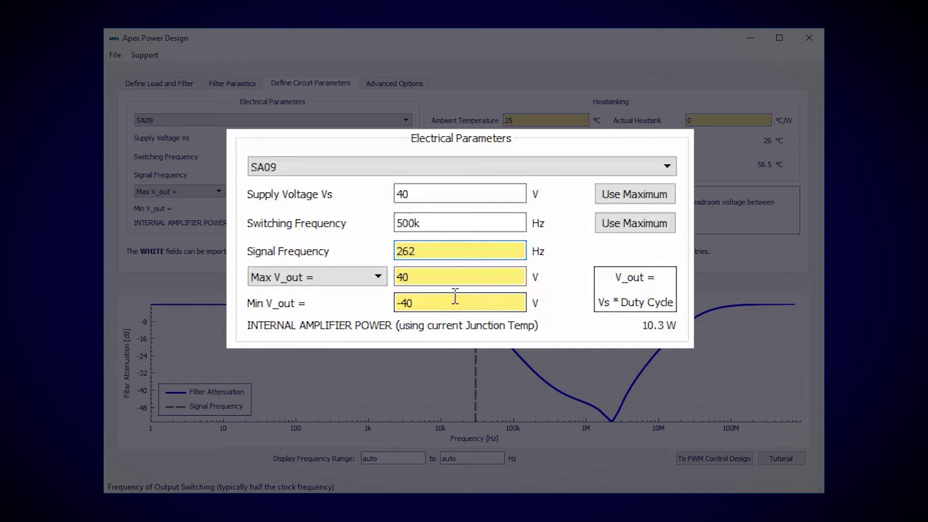
Set the output limits to Min V_out −28.3 V and Max V_out 28.3 V.
drag(452, 304, 346, 304)
text(-)
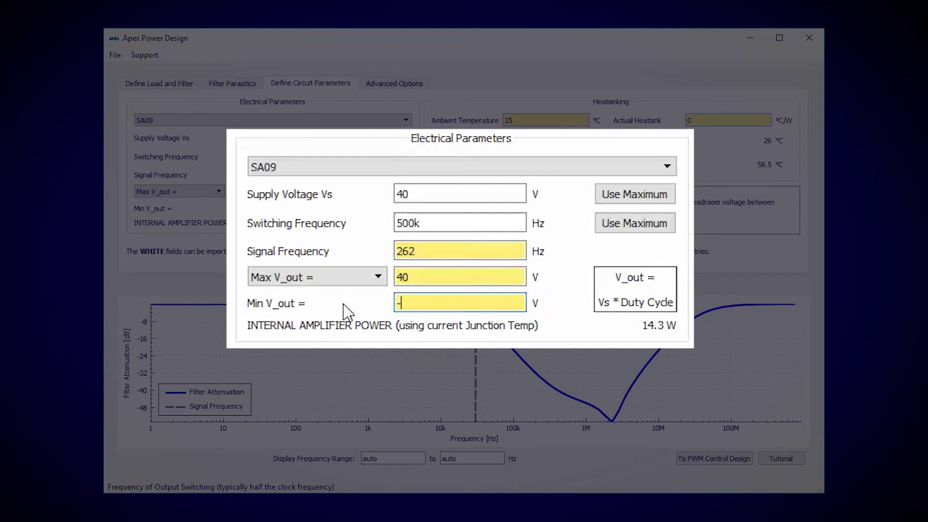
text(28.3)
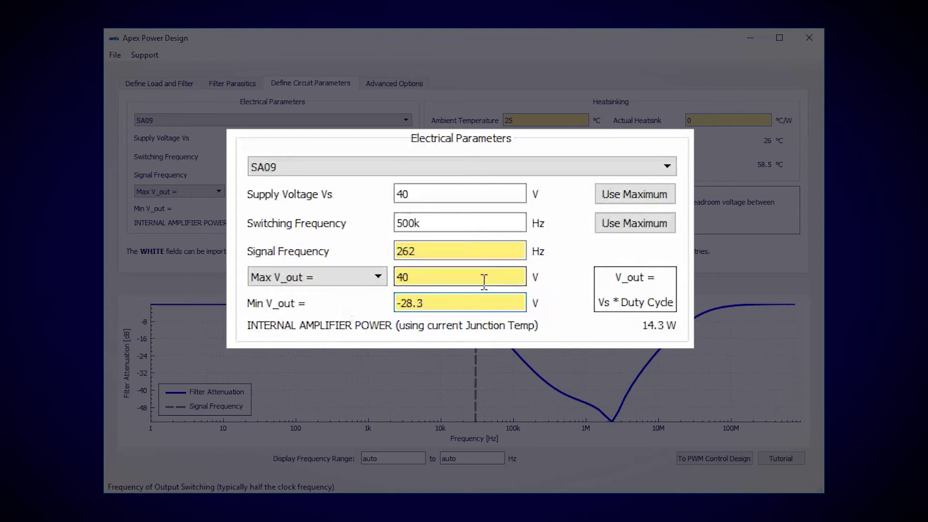
drag(484, 280, 368, 290)
text(28)
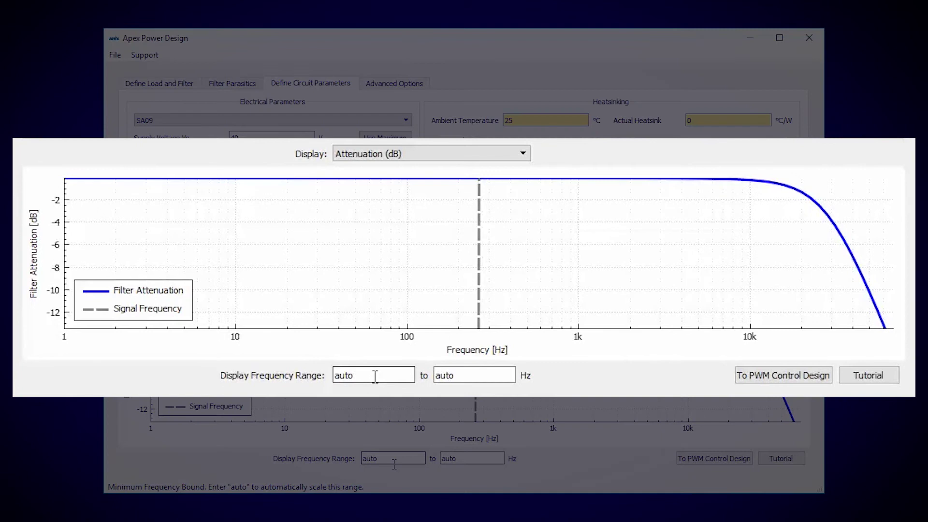
Limit the display frequency range to 20 Hz through 20 kHz.
double_click(375, 376)
text(20)
key(Tab)
text(20k)
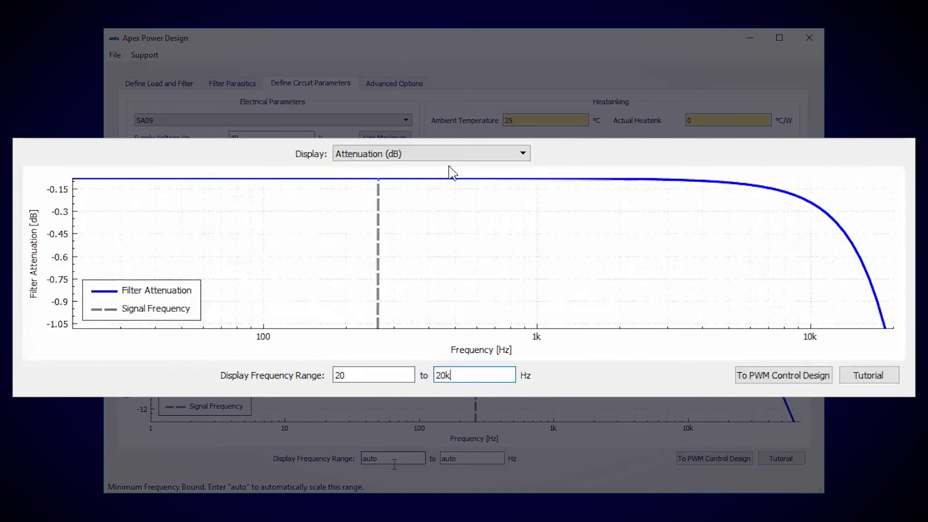
Plot voltage, then current, and finally power against frequency.
click(442, 157)
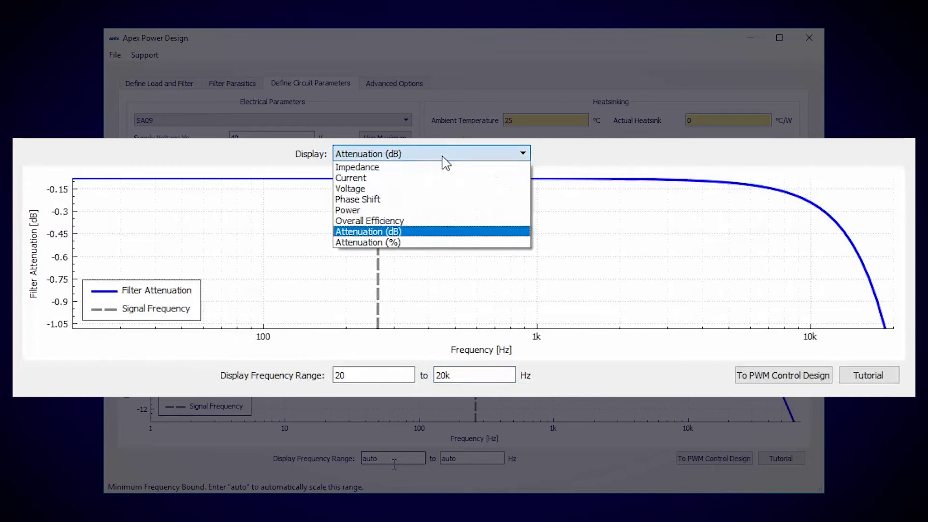
click(420, 198)
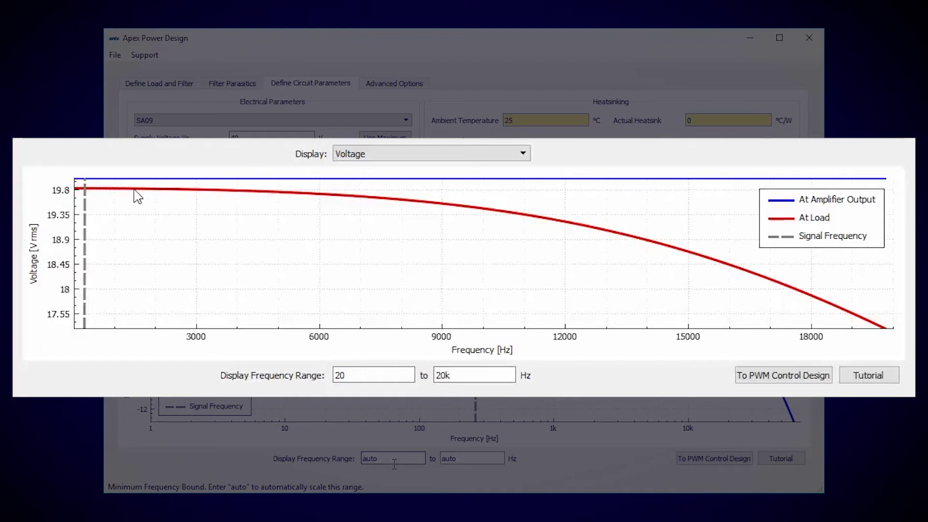
click(365, 157)
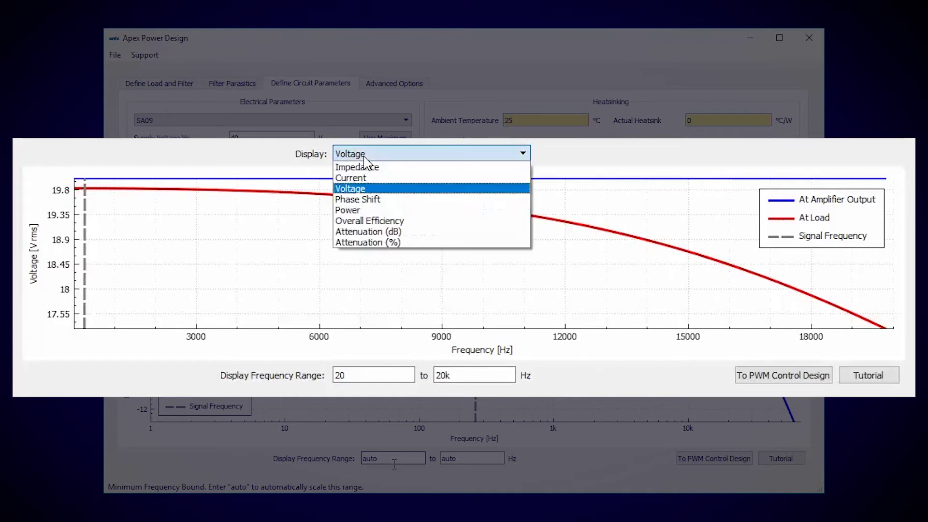
click(358, 181)
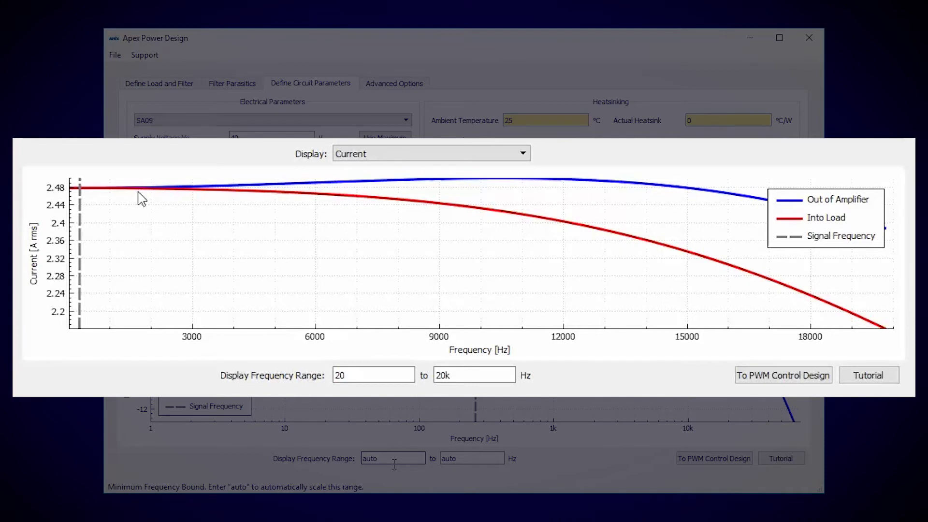
click(339, 156)
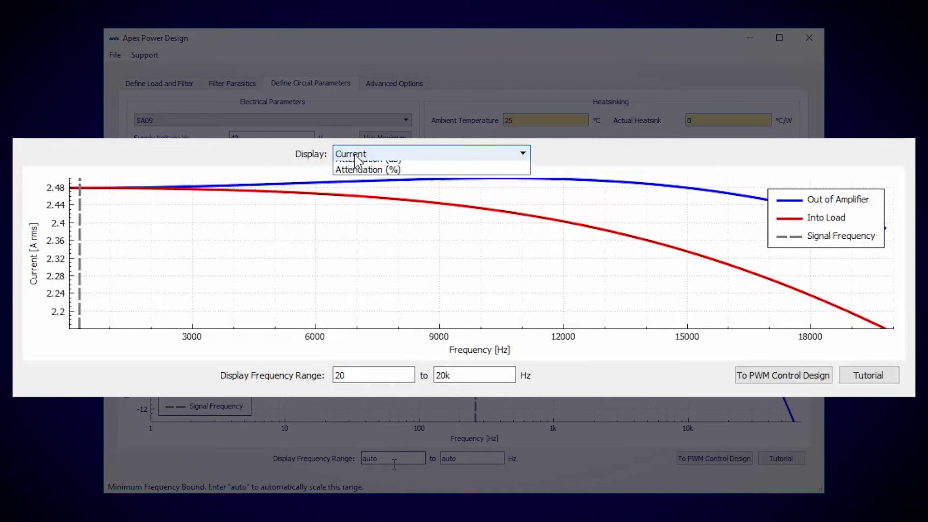
click(352, 210)
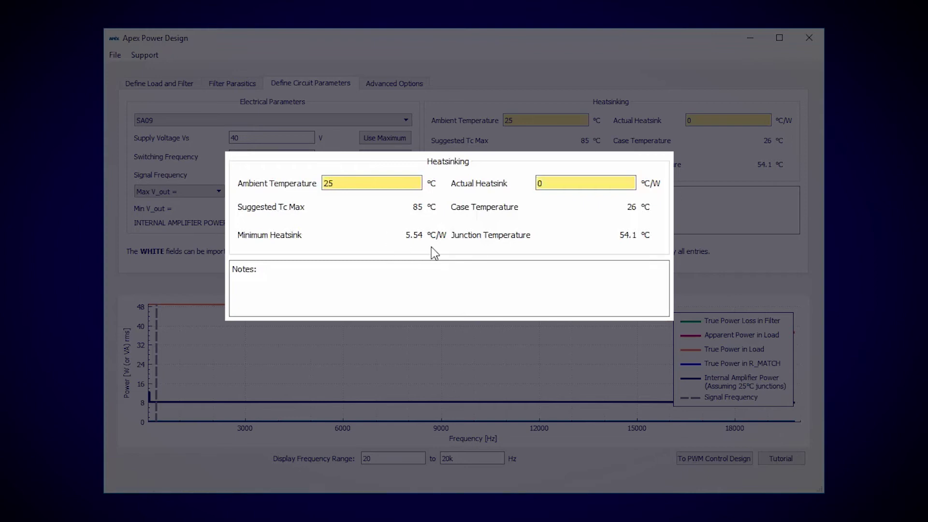
Use a 5.6 °C/W heatsink, switch at 350 kHz, and view the Advanced Options power breakdown.
double_click(594, 181)
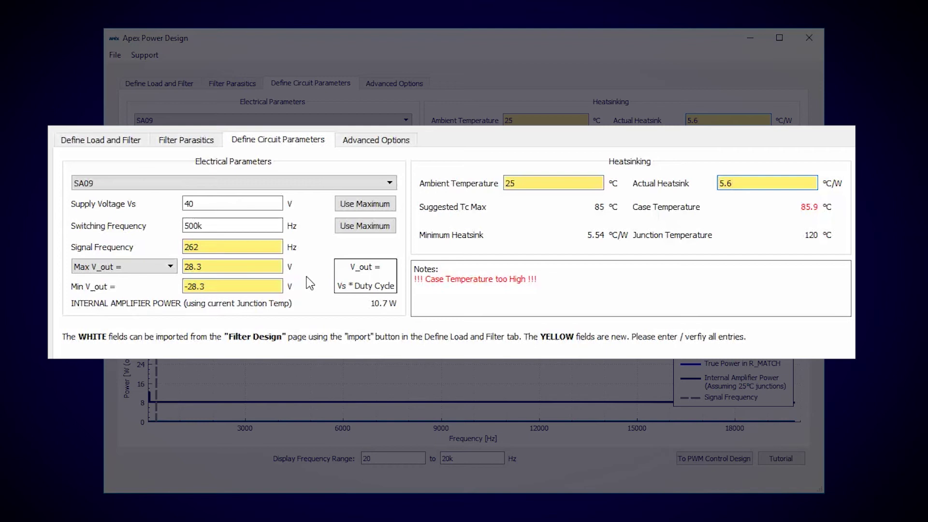
double_click(196, 225)
text(350k)
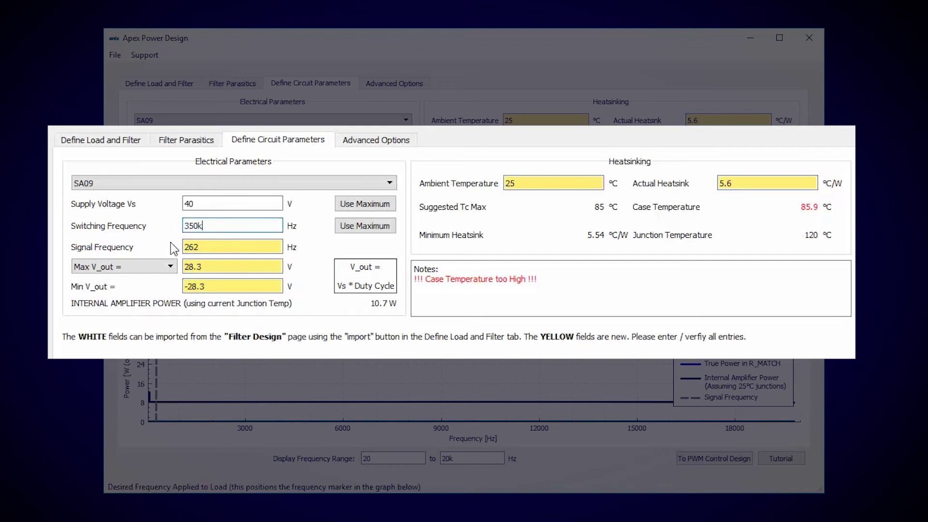
key(Return)
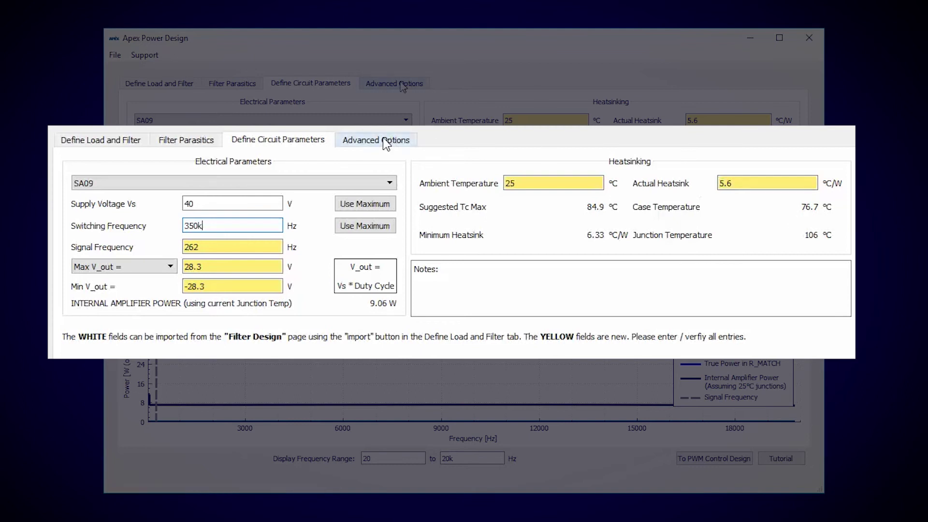
click(400, 83)
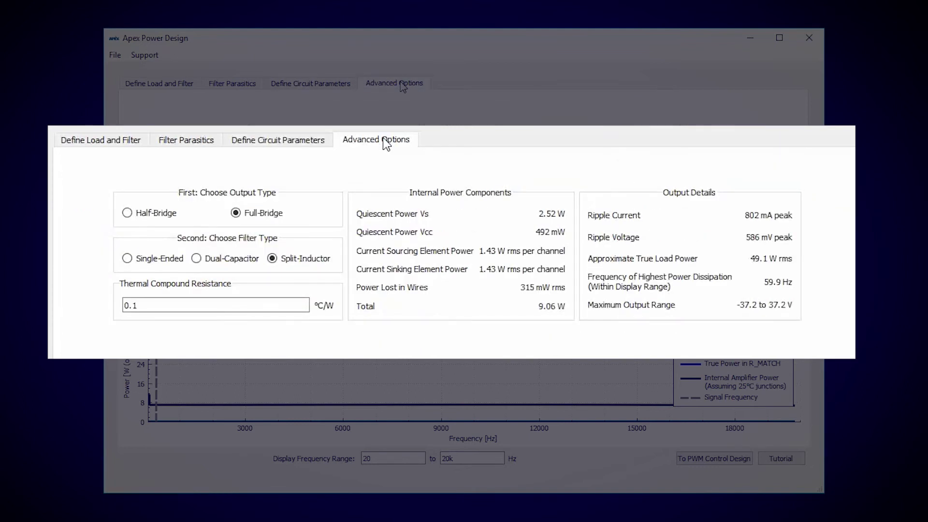